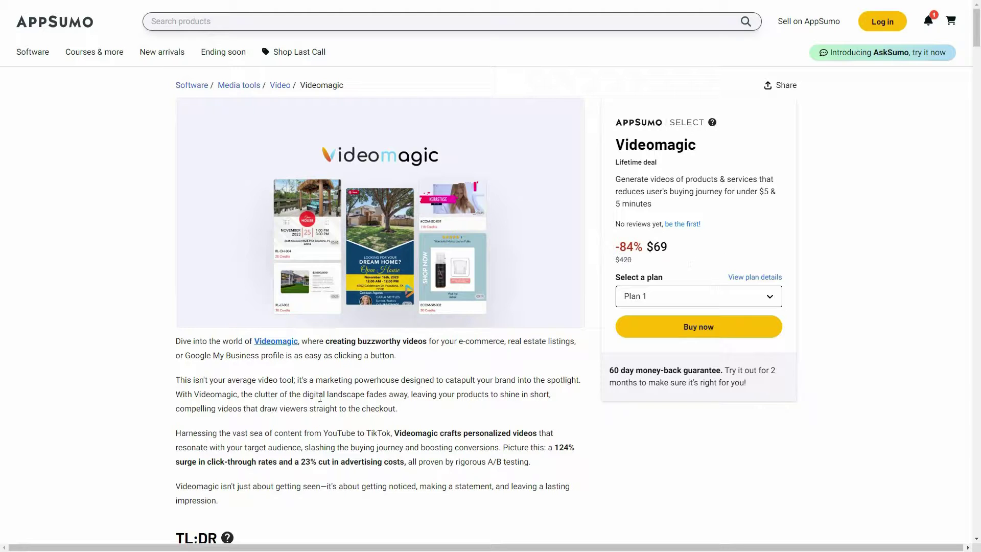
Step: Scroll through AppSumo's Videomagic Plans & features to compare Plan 1, 2 and 3
scroll(324, 407, "down", 2)
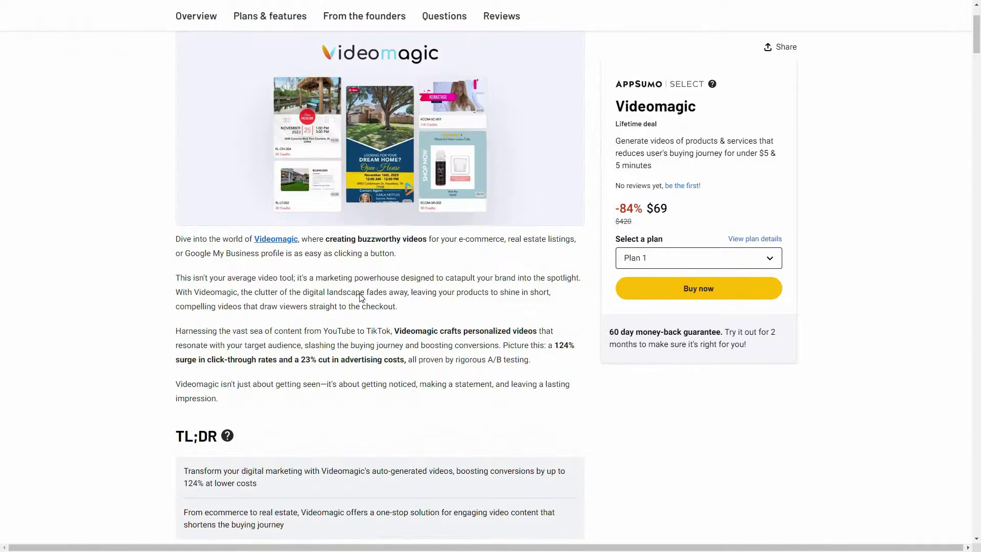
scroll(366, 306, "down", 10)
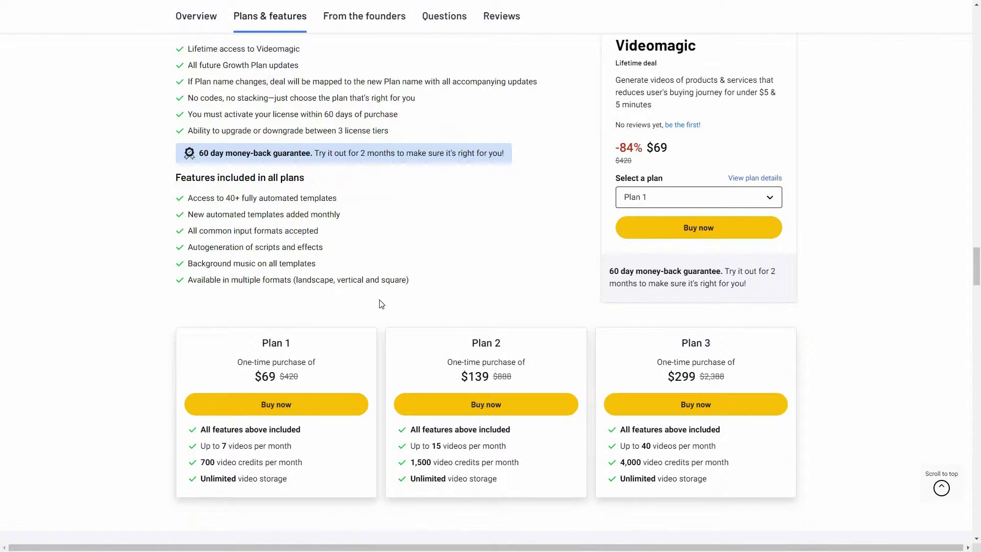
scroll(371, 428, "down", 1)
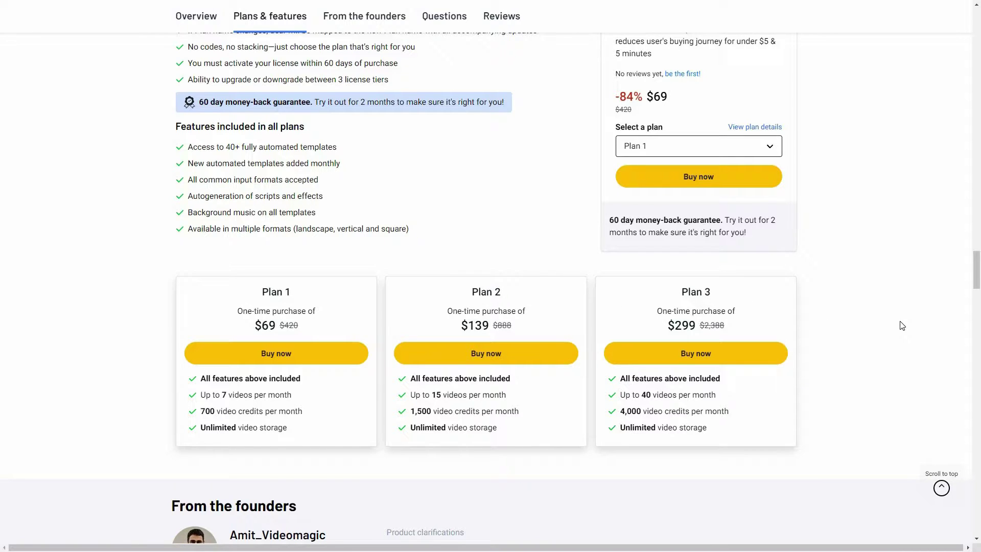
scroll(901, 326, "up", 5)
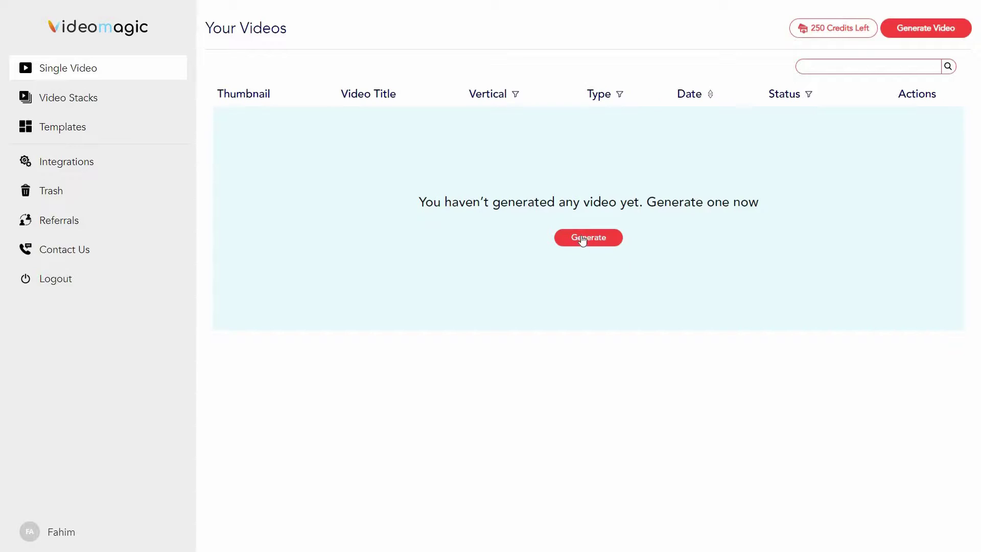
Step: Start generating a first video and scroll through the template gallery
left_click(607, 243)
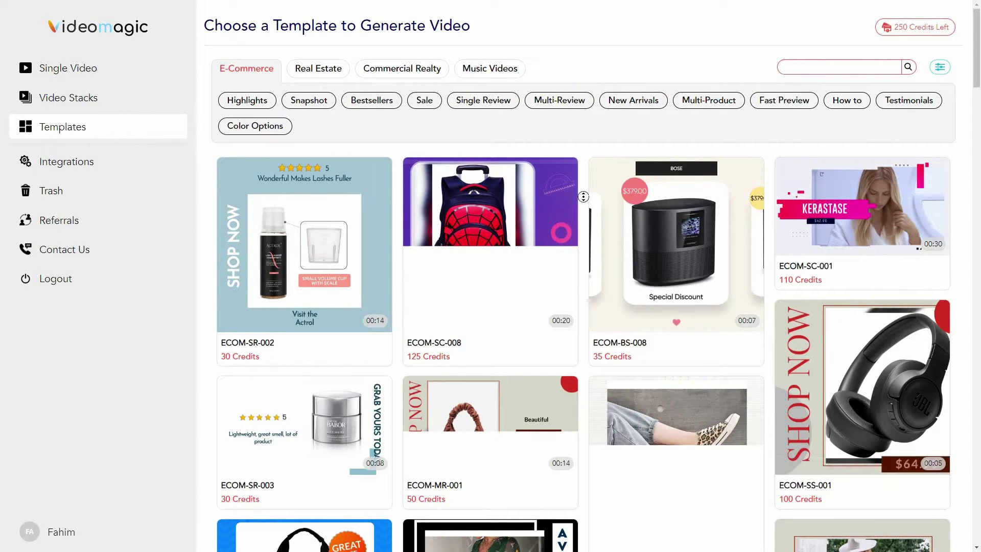
scroll(961, 300, "down", 1)
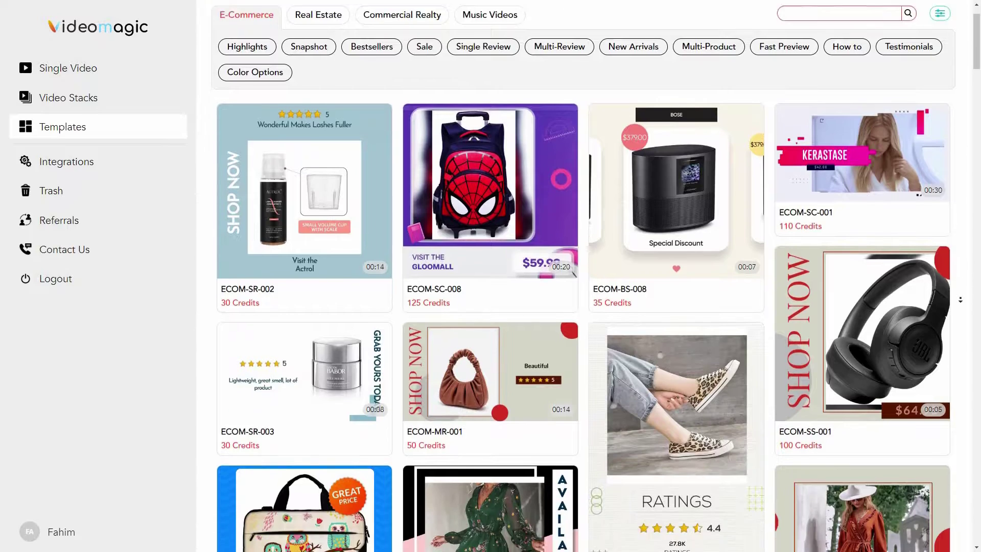
scroll(961, 300, "down", 12)
scroll(276, 127, "up", 7)
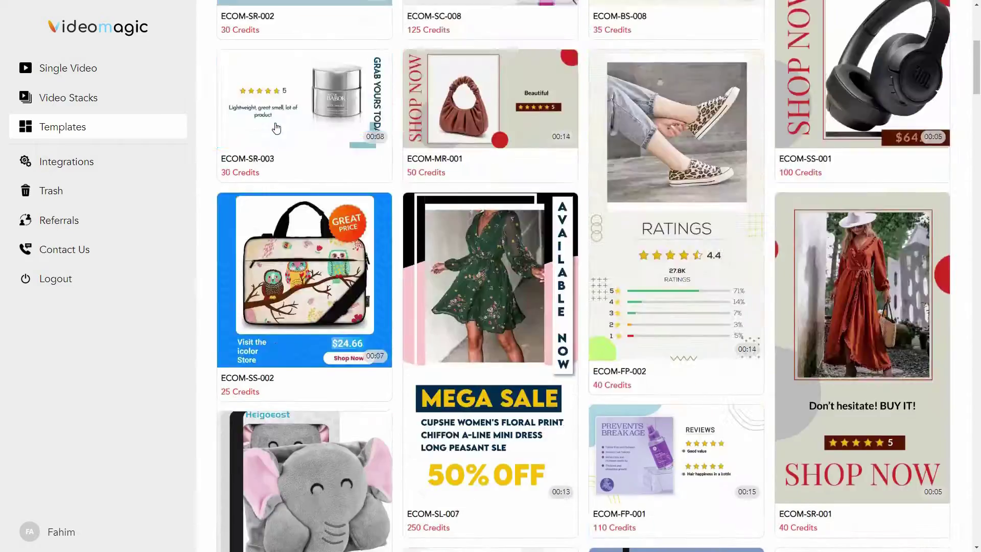
scroll(275, 127, "up", 6)
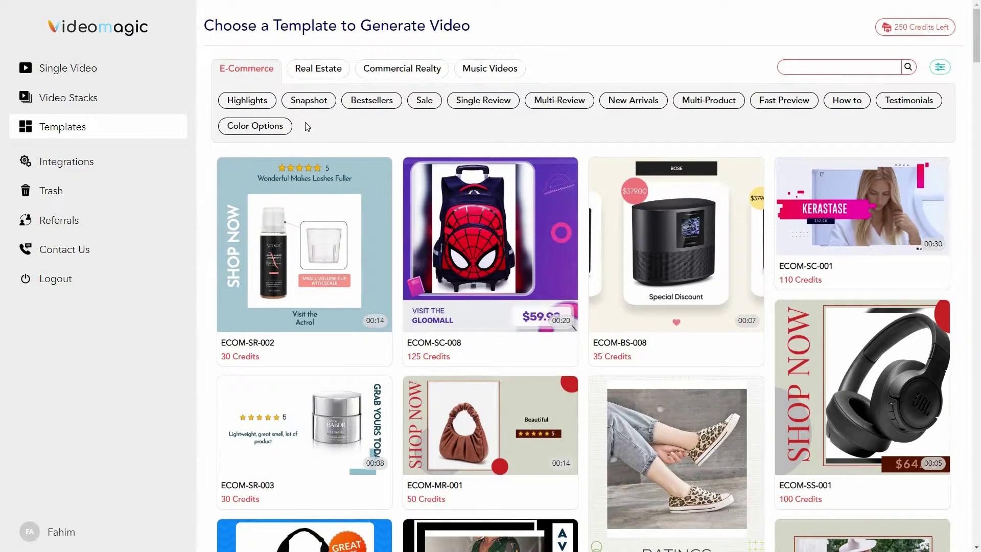
Step: Try the Highlights, Snapshot and Bestsellers filters and the Real Estate and Commercial Realty tabs, ending on E-Commerce
left_click(250, 102)
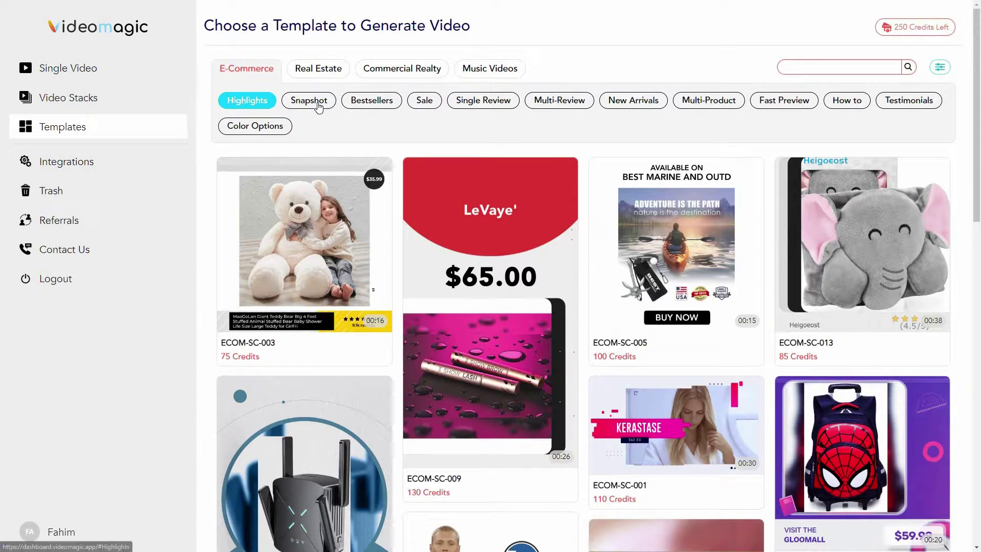
left_click(318, 104)
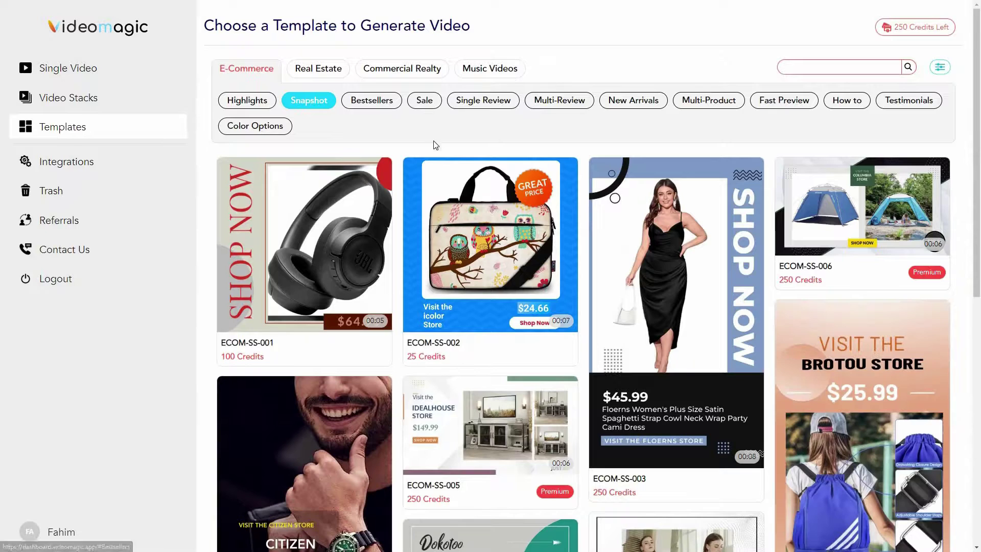
key("Return")
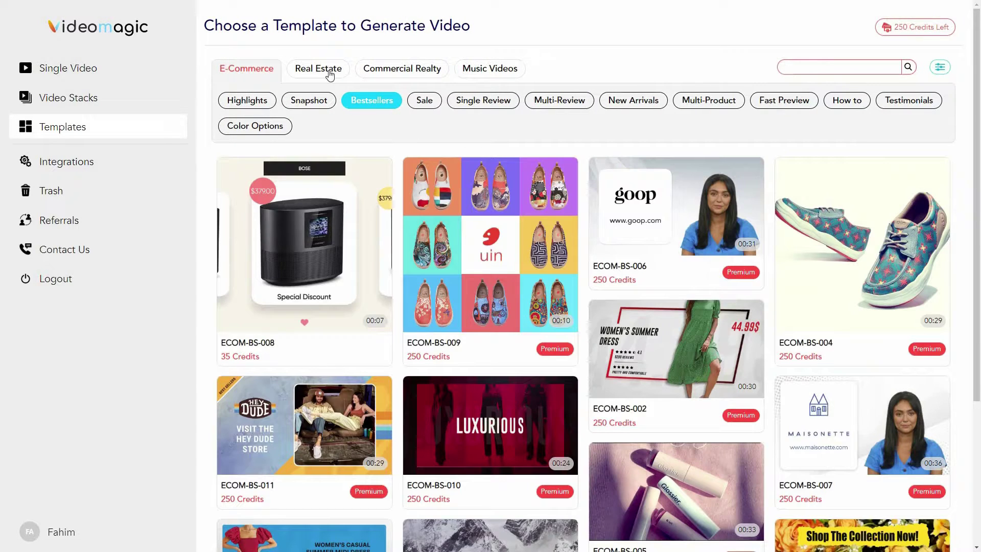
left_click(329, 73)
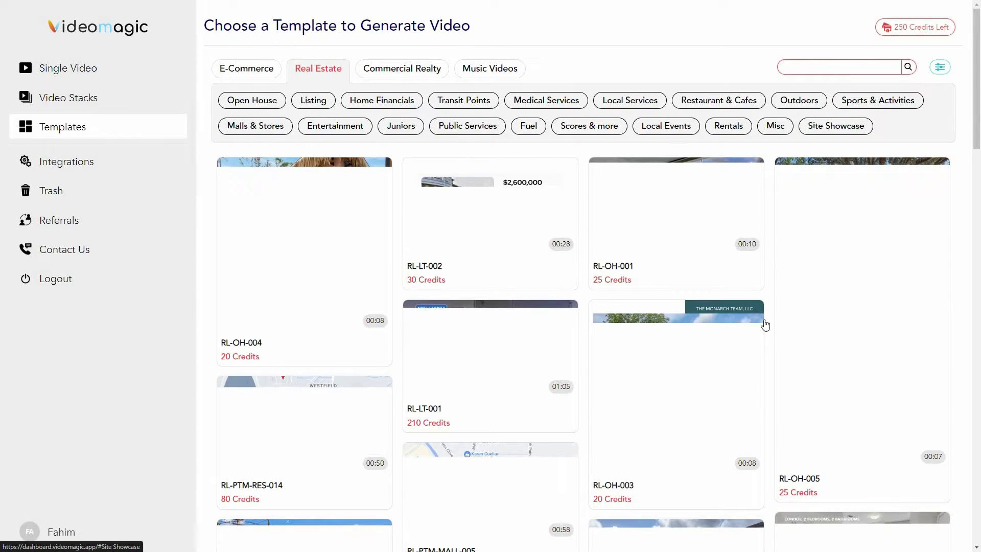
left_click(417, 71)
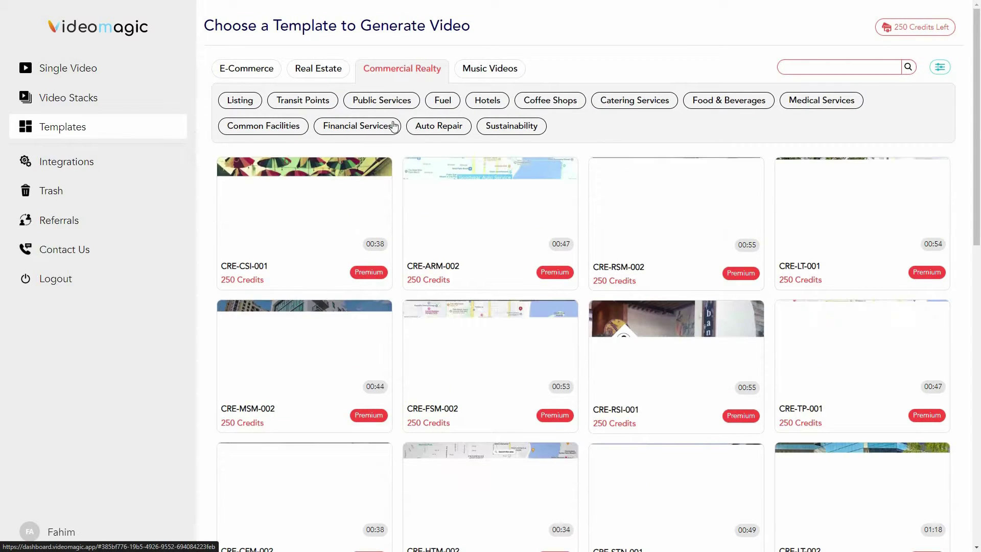
left_click(253, 74)
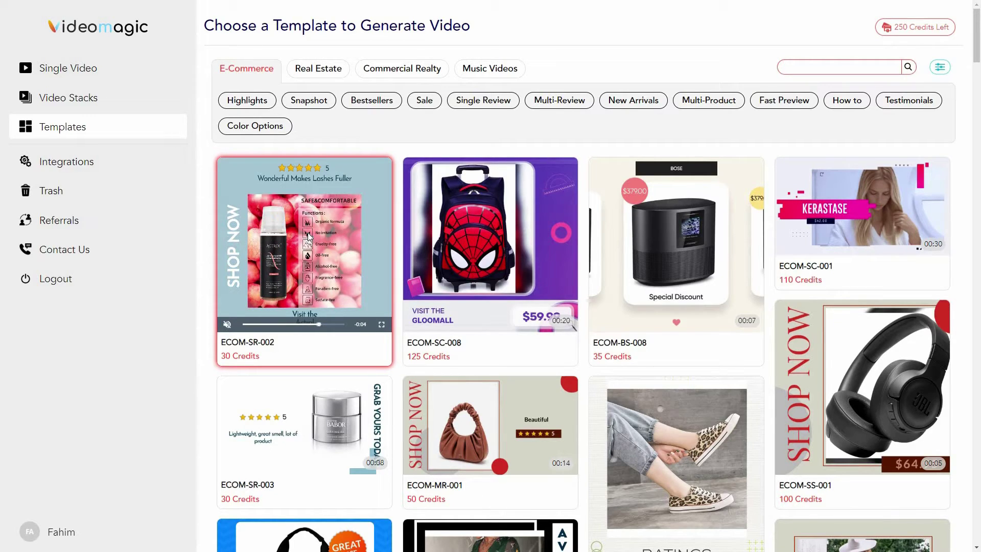
Step: Pick the 30-credit ECOM-SR-002 E-Commerce template for the new video
left_click(308, 237)
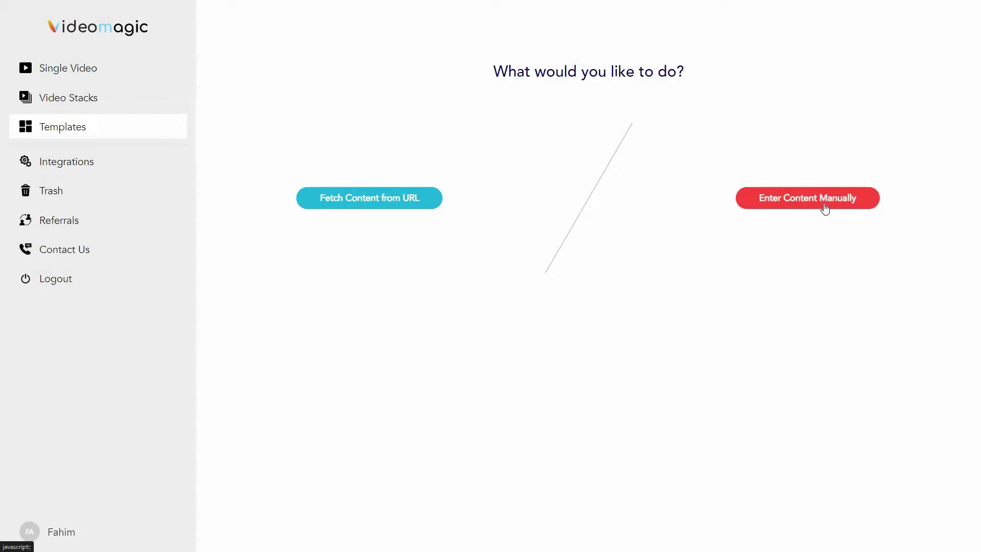
Step: Fetch content from a URL with Amazon as the platform and name the video 'Test 1'
left_click(418, 207)
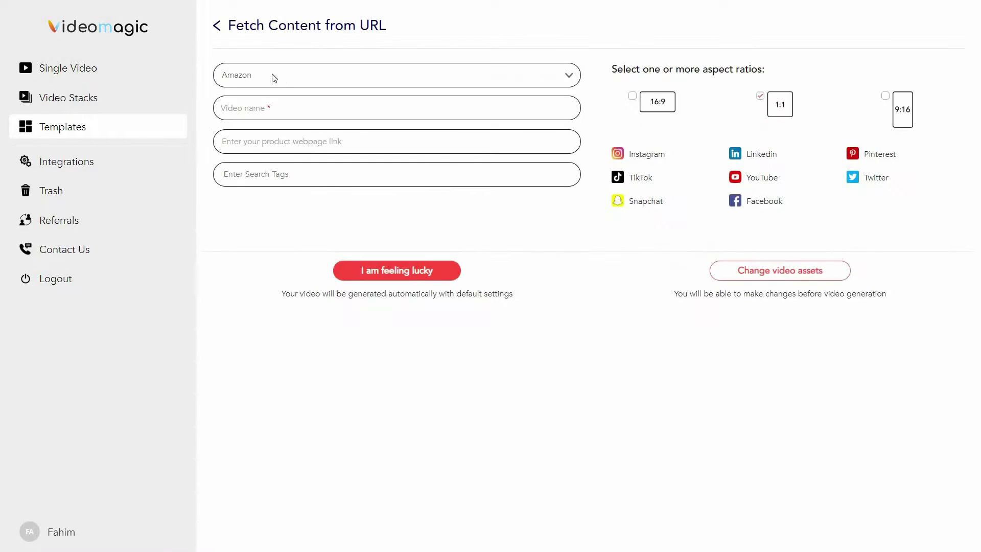
left_click(245, 76)
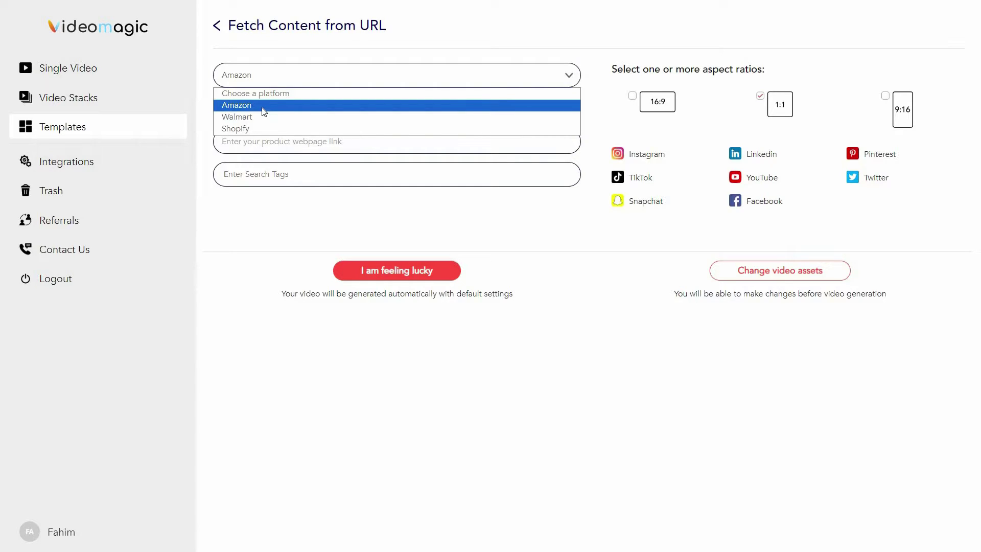
left_click(283, 106)
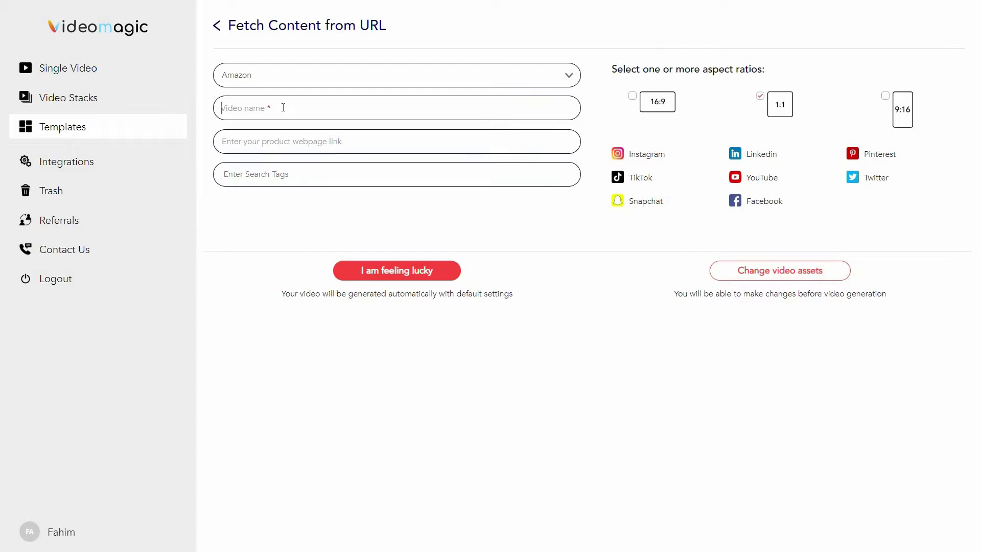
type("Test 1")
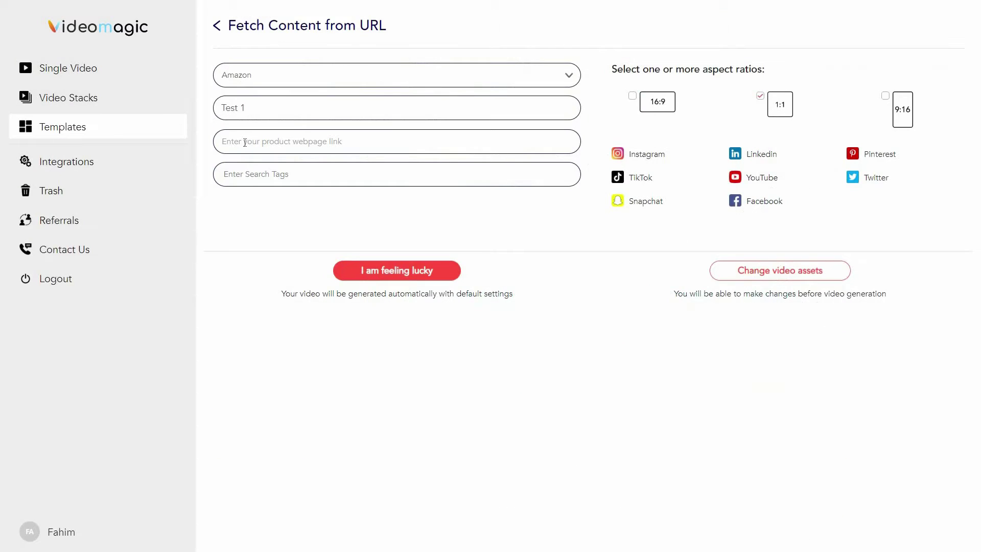
Step: Paste the Owala bottle's Amazon product link, keeping the 1:1 aspect ratio only
left_click(246, 142)
right_click(241, 142)
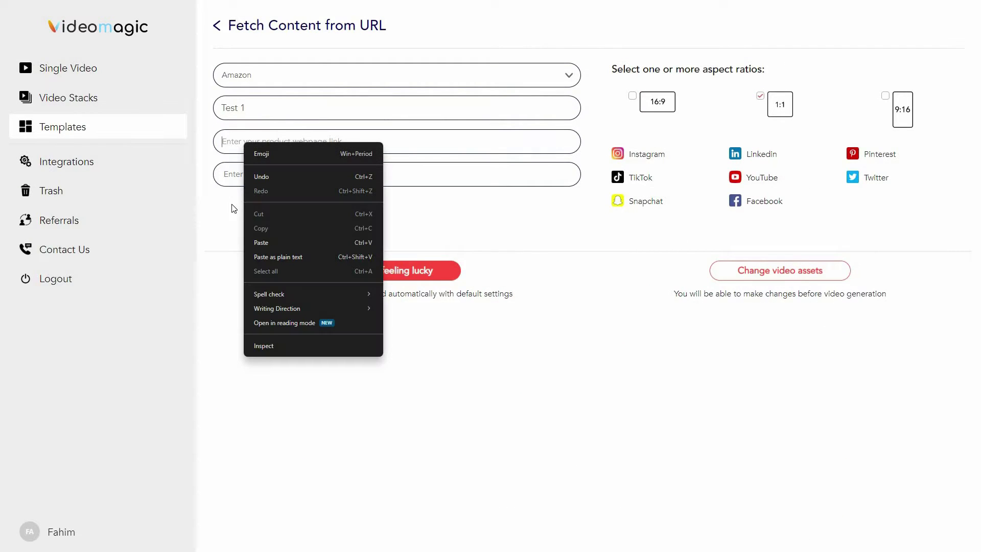
left_click(256, 239)
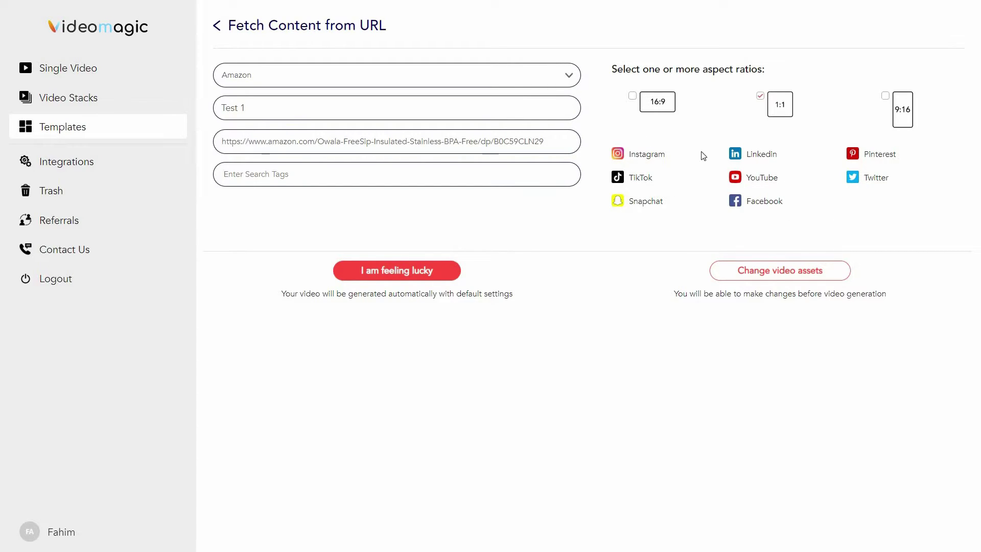
left_click(633, 97)
left_click(634, 97)
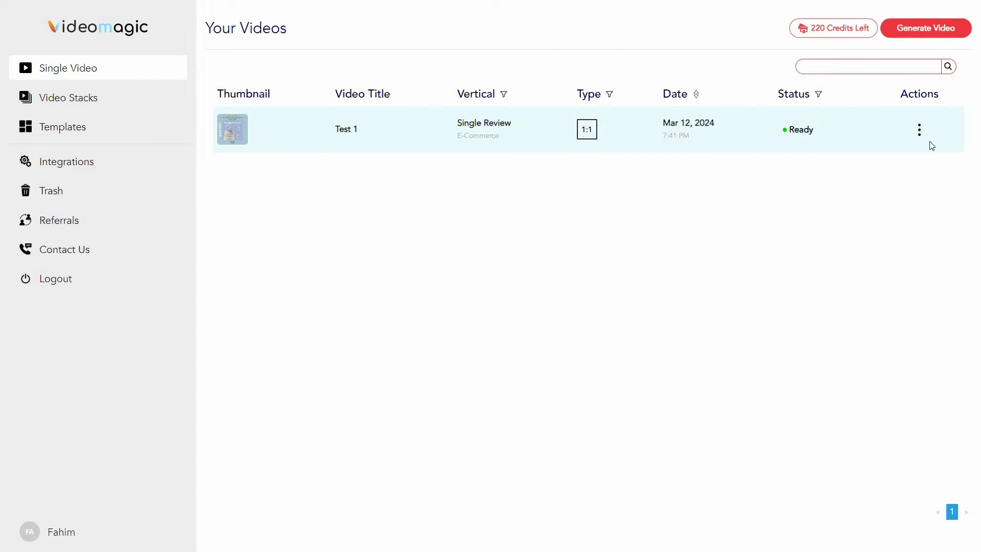
Step: Open the Test 1 video's page and play its 1:1 Owala bottle preview
left_click(919, 129)
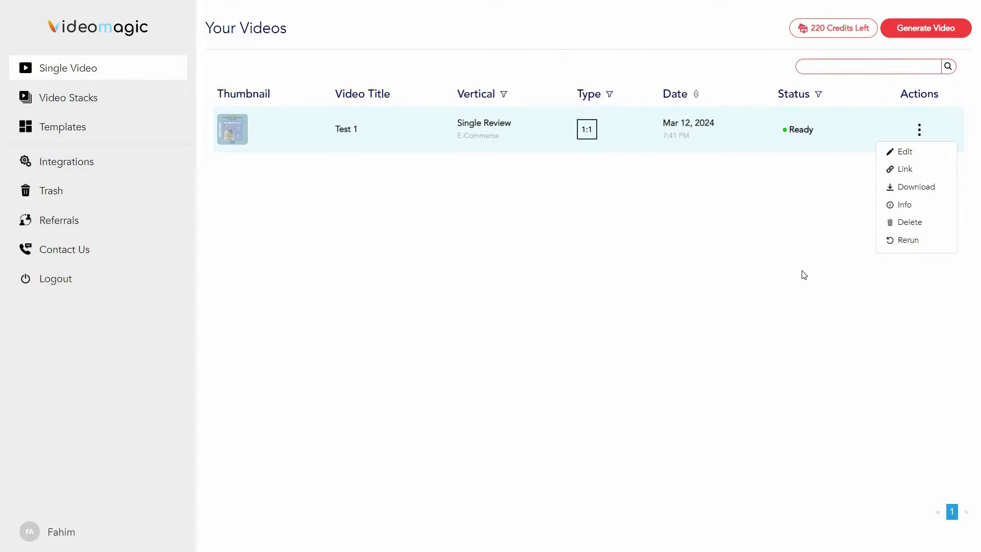
left_click(328, 263)
left_click(348, 132)
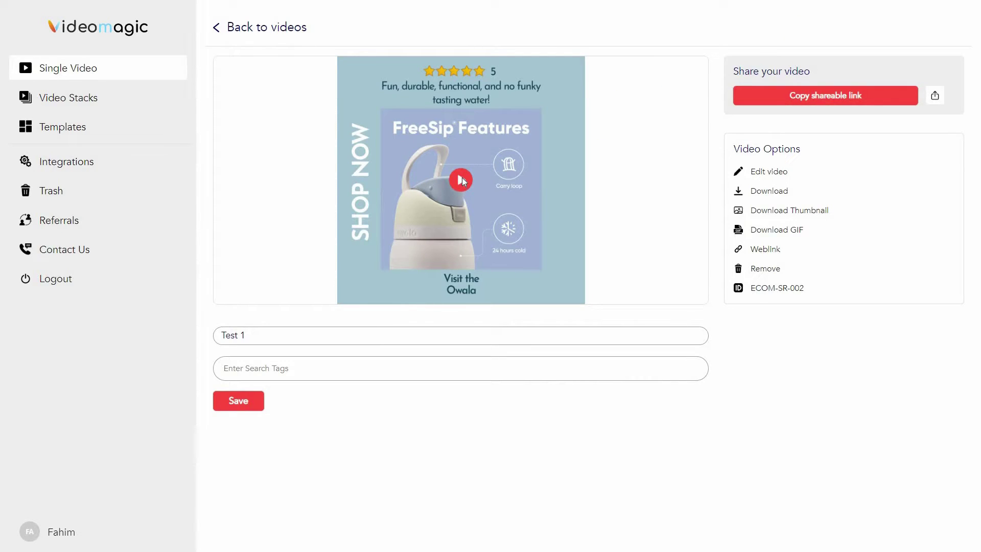
left_click(464, 180)
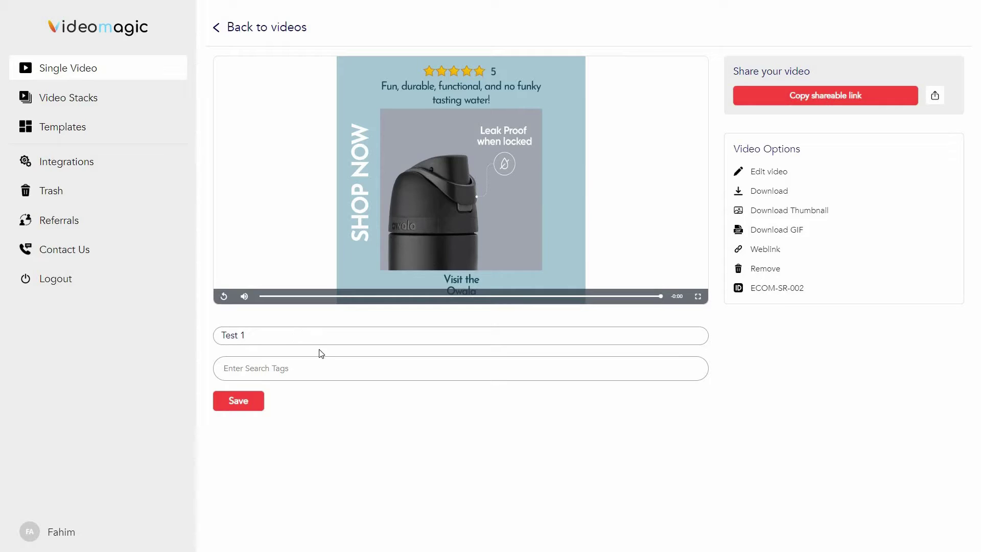
key("Tab")
Step: Edit Test 1's Images, replacing the second picture so all five slots are filled
left_click(780, 175)
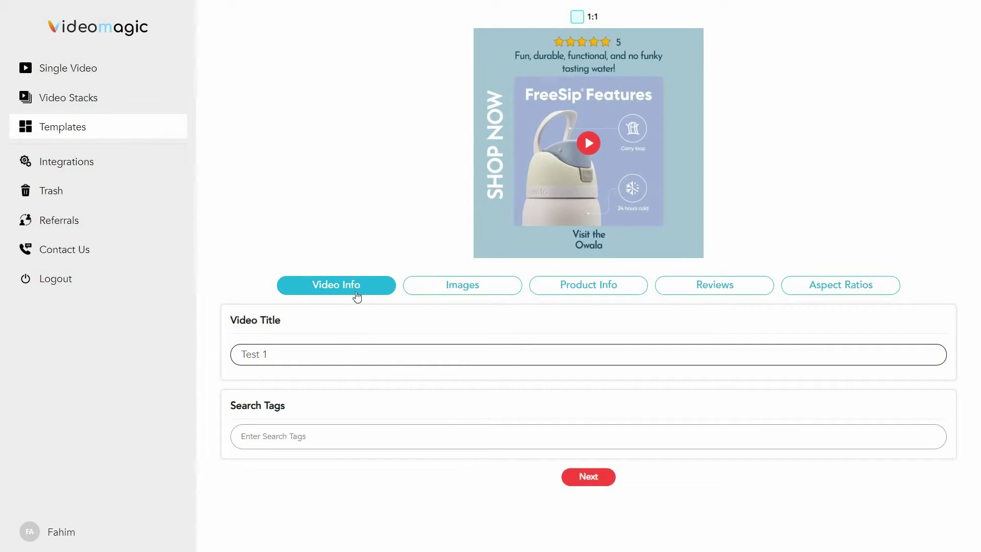
left_click(458, 289)
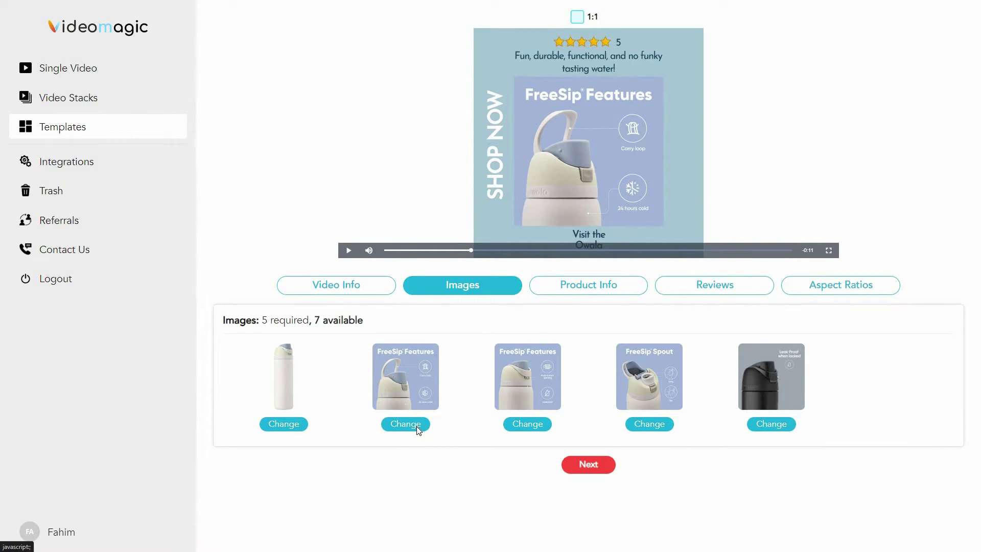
left_click(416, 425)
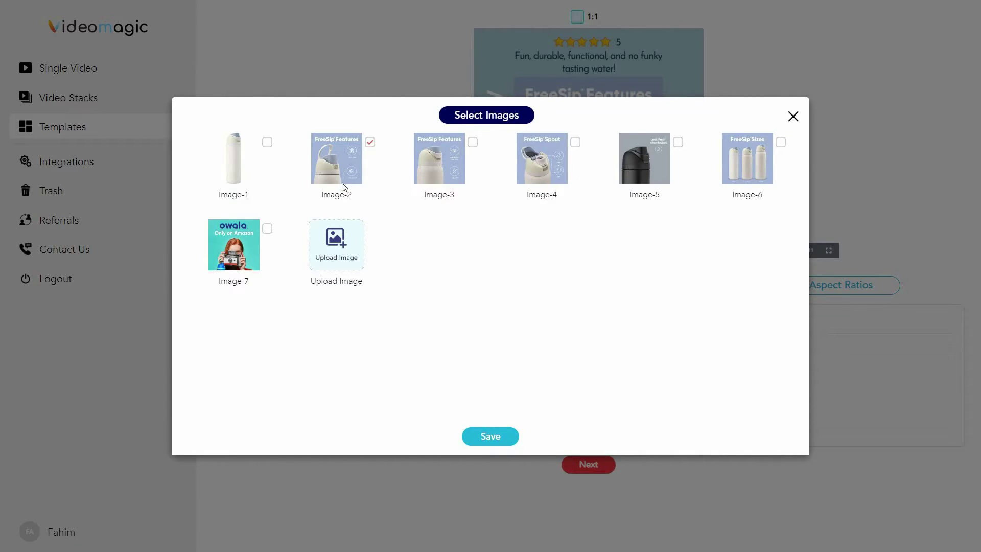
left_click(794, 118)
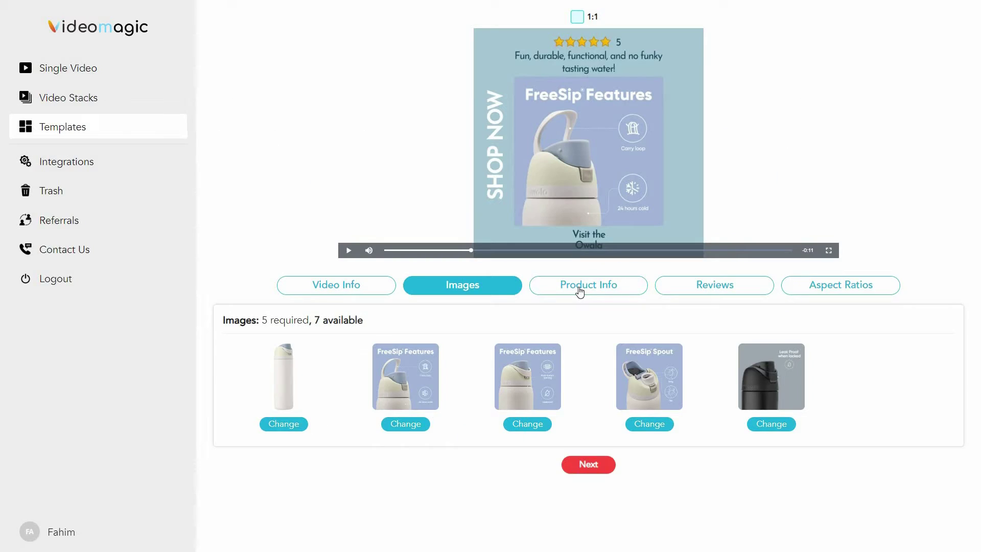
Step: Confirm Owala as the brand name and keep the five-star 'Fun, durable, functional…' review
left_click(581, 290)
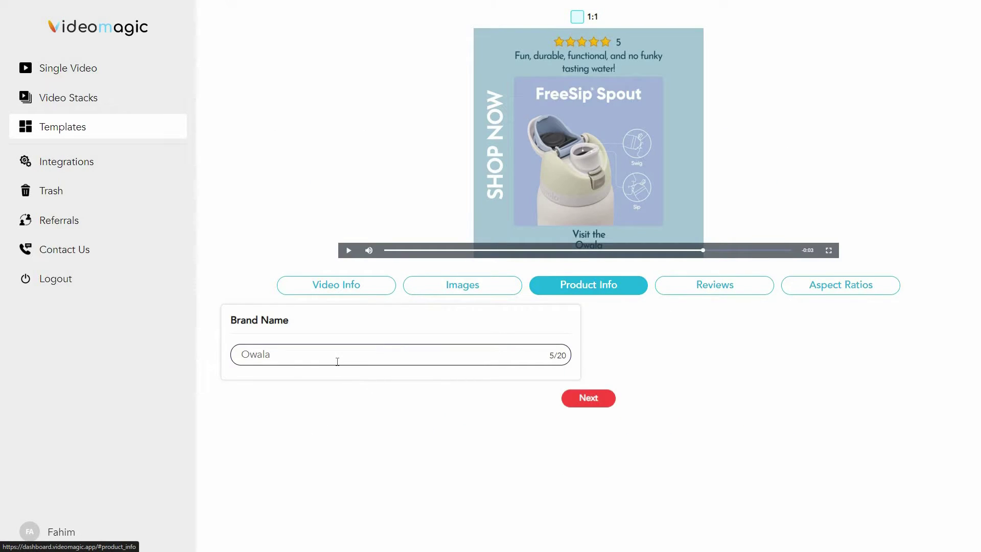
left_click(740, 291)
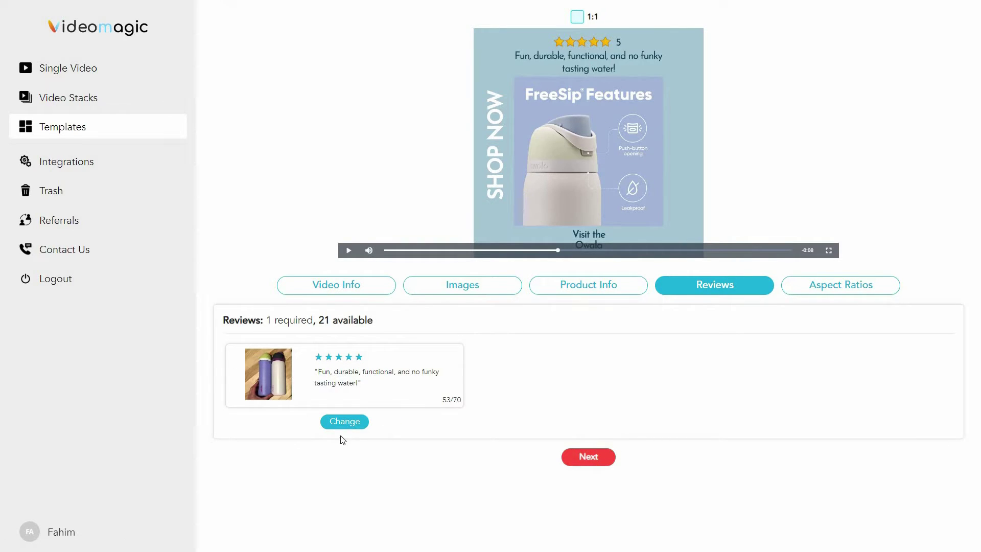
left_click(342, 422)
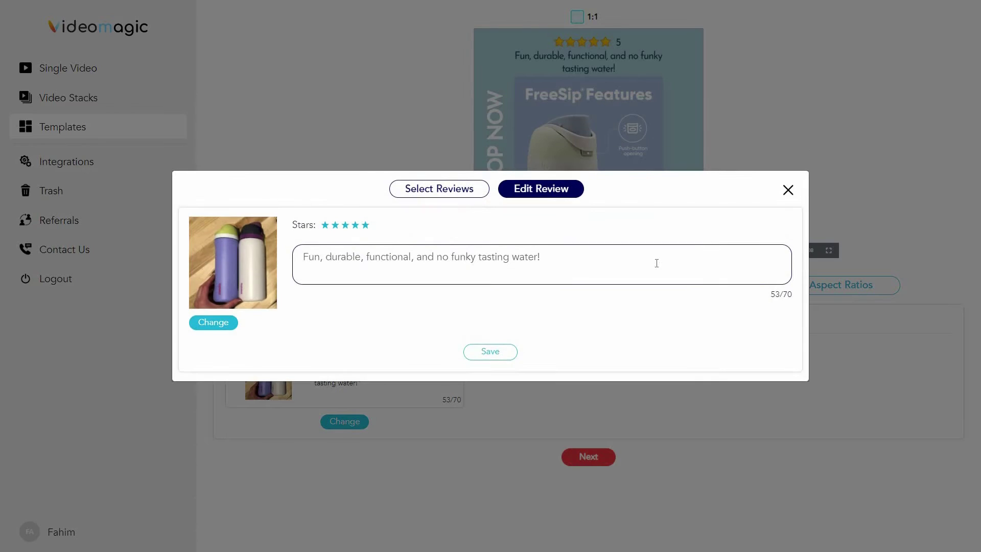
left_click(438, 190)
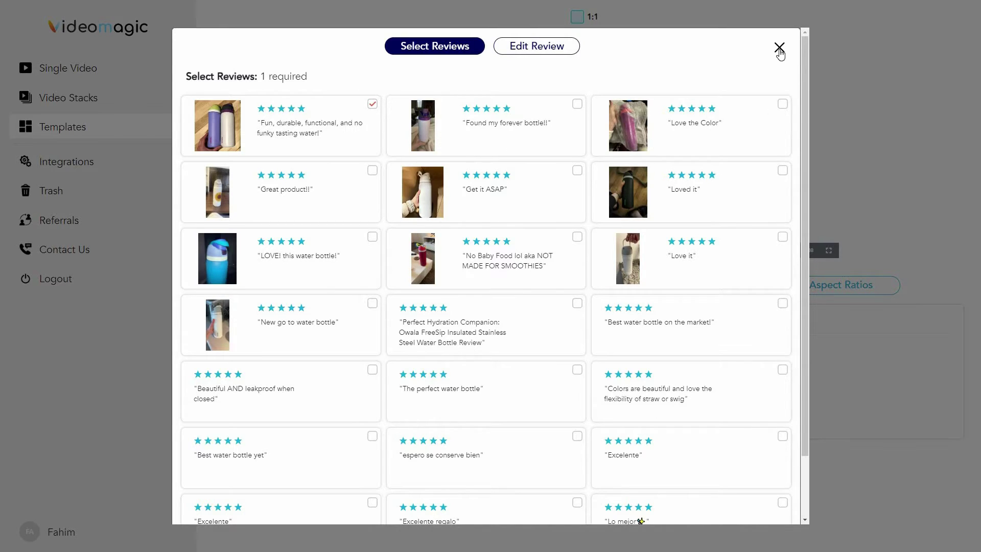
left_click(823, 307)
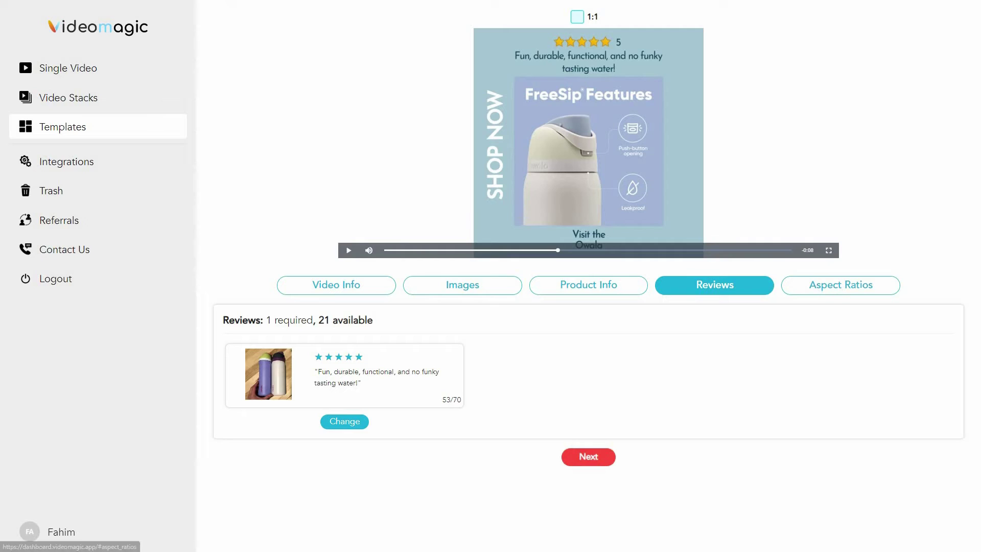
left_click(840, 291)
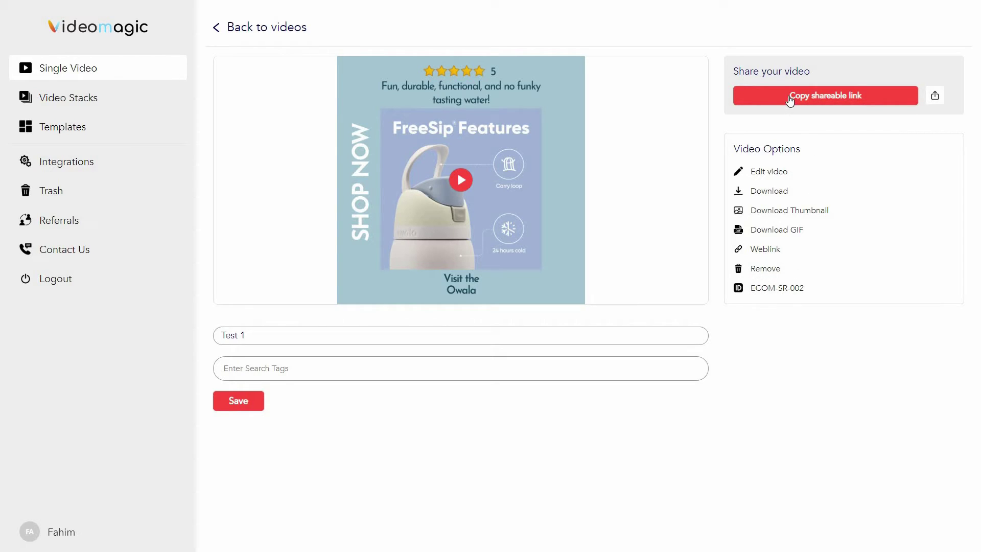
Step: Copy Test 1's shareable link and play the video on its public weblink page
left_click(830, 102)
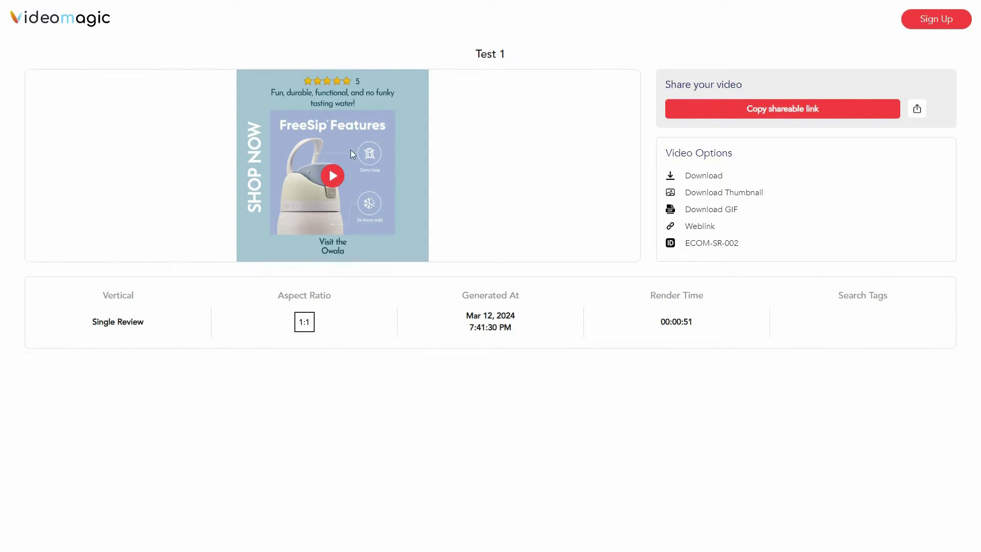
left_click(483, 172)
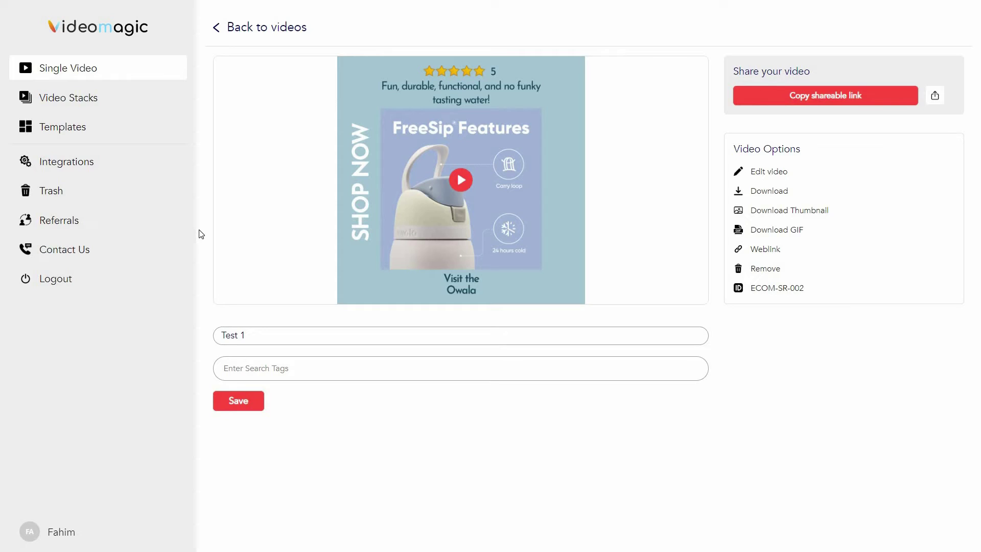
Step: Generate an E-Commerce video stack from the pasted Owala Amazon product link
left_click(95, 103)
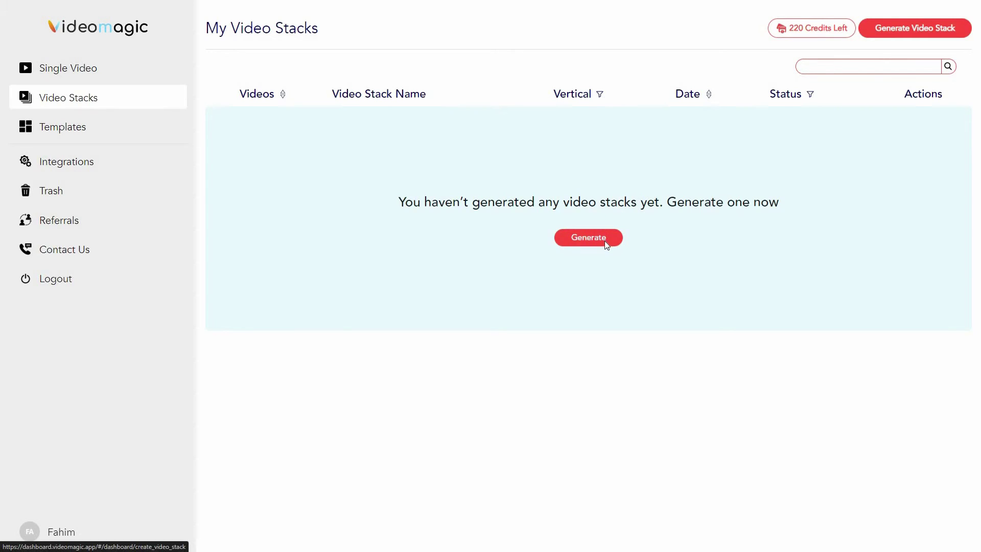
left_click(605, 241)
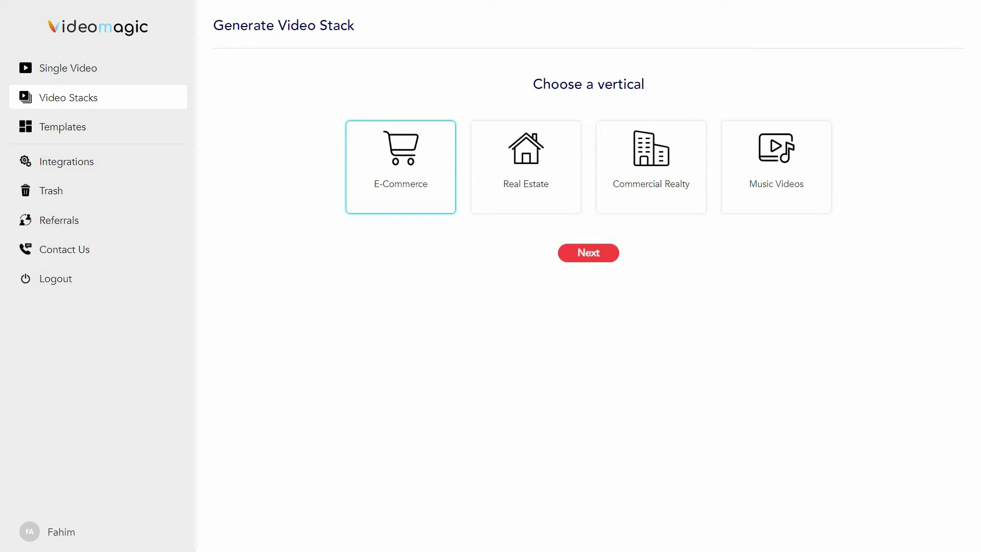
left_click(608, 260)
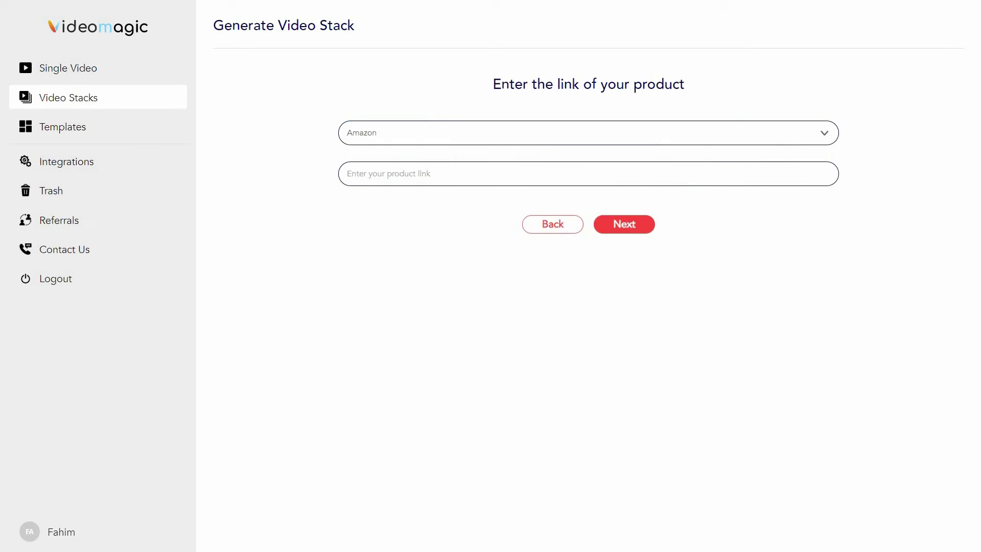
left_click(411, 134)
left_click(404, 160)
right_click(394, 176)
key("ctrl+v")
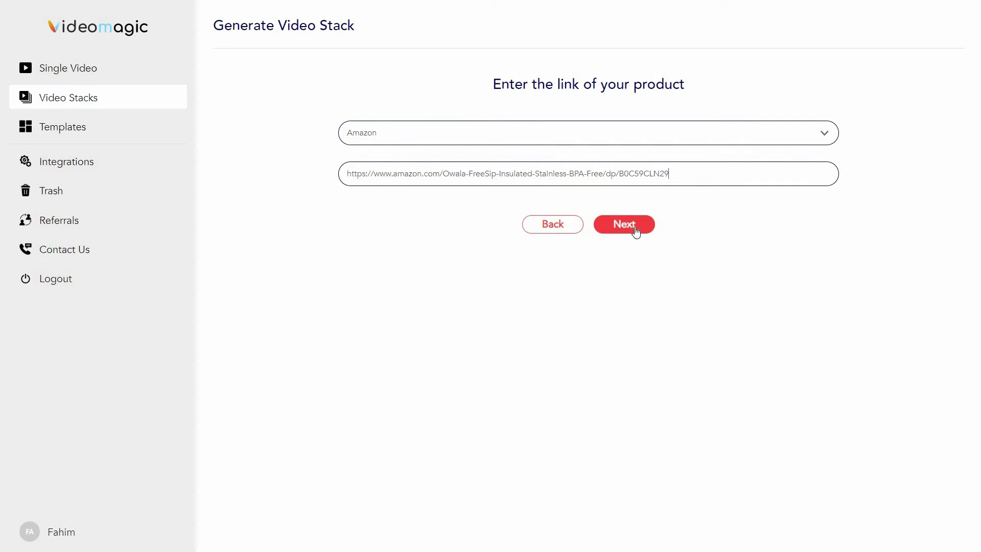
left_click(636, 232)
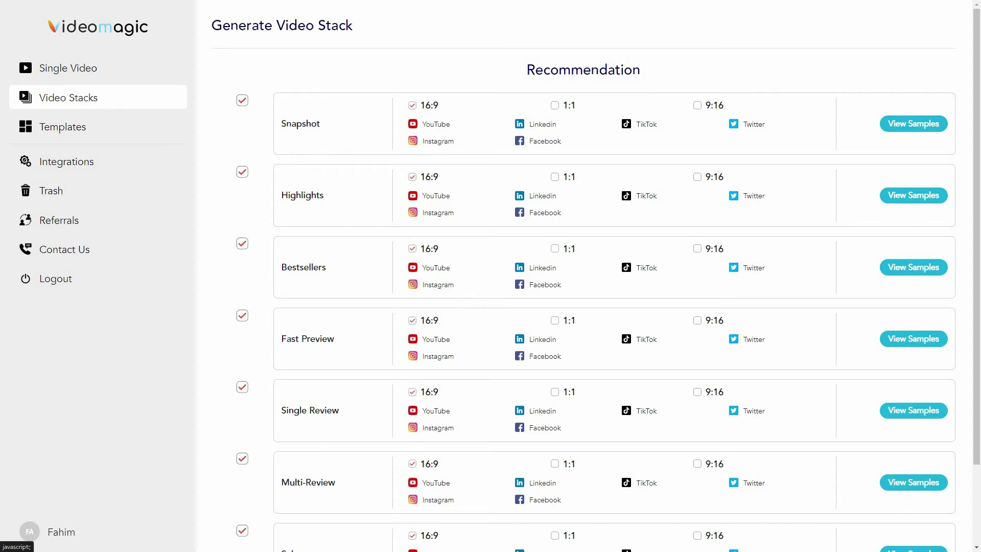
Step: View the Snapshot and Highlights samples, scroll the recommendations, then go to Templates
left_click(900, 126)
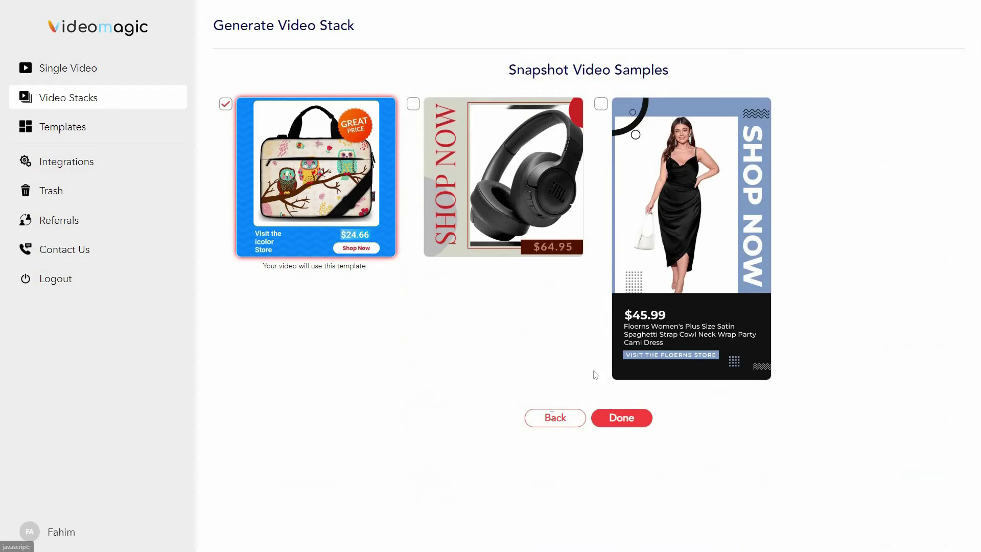
left_click(324, 142)
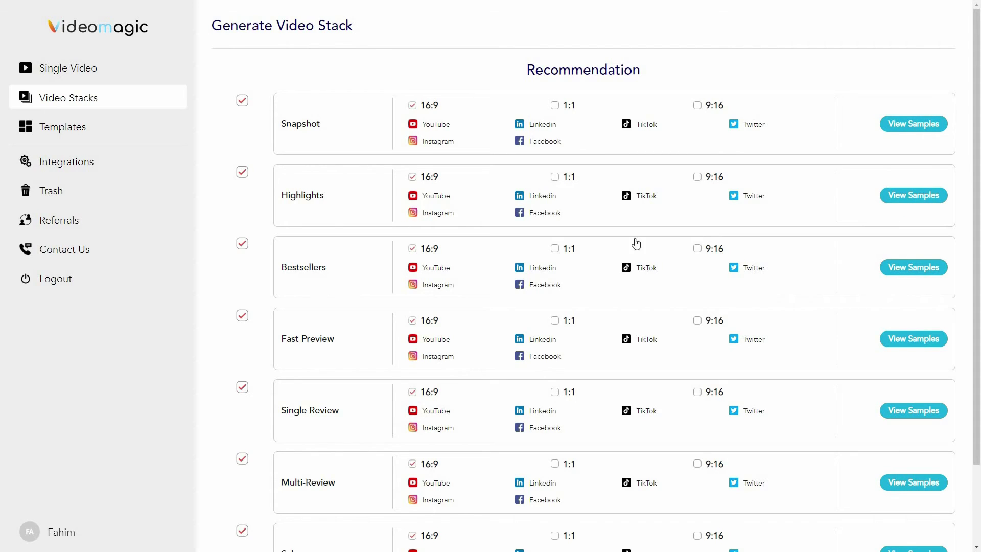
left_click(374, 210)
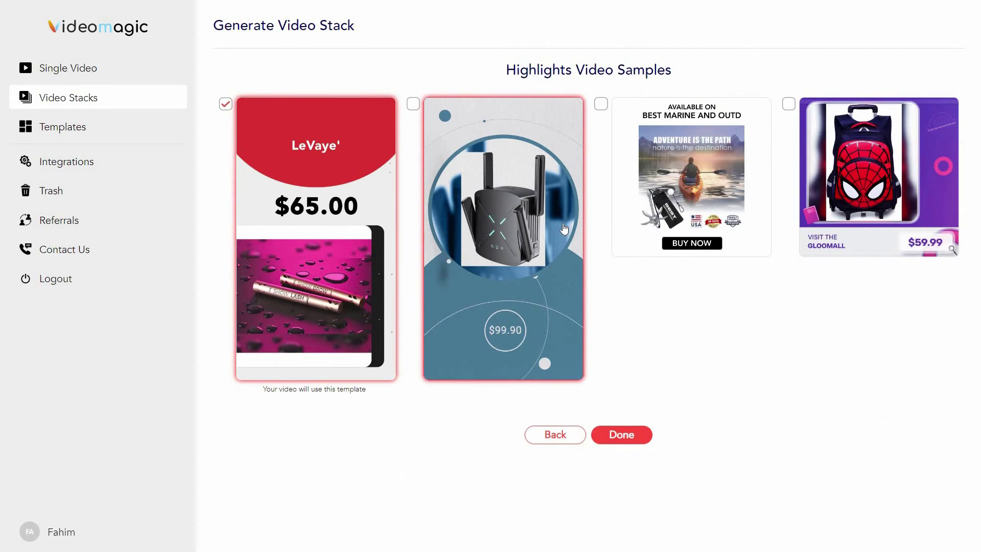
left_click(561, 437)
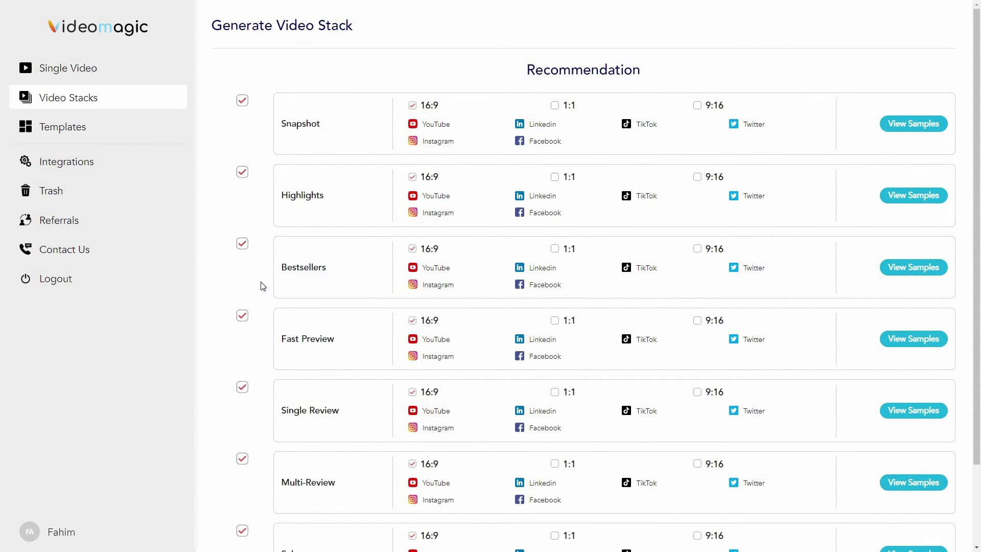
scroll(260, 310, "down", 3)
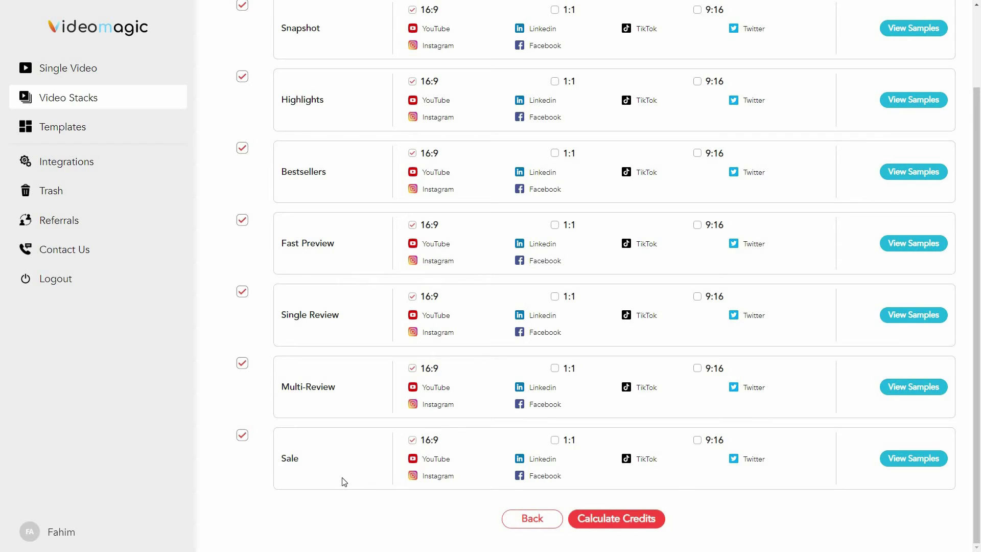
scroll(394, 332, "up", 3)
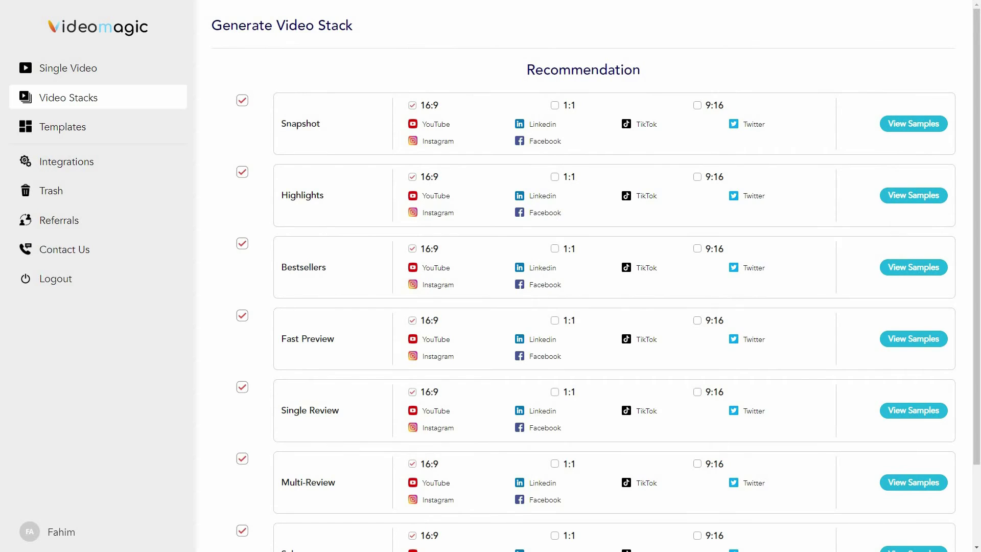
scroll(688, 477, "down", 3)
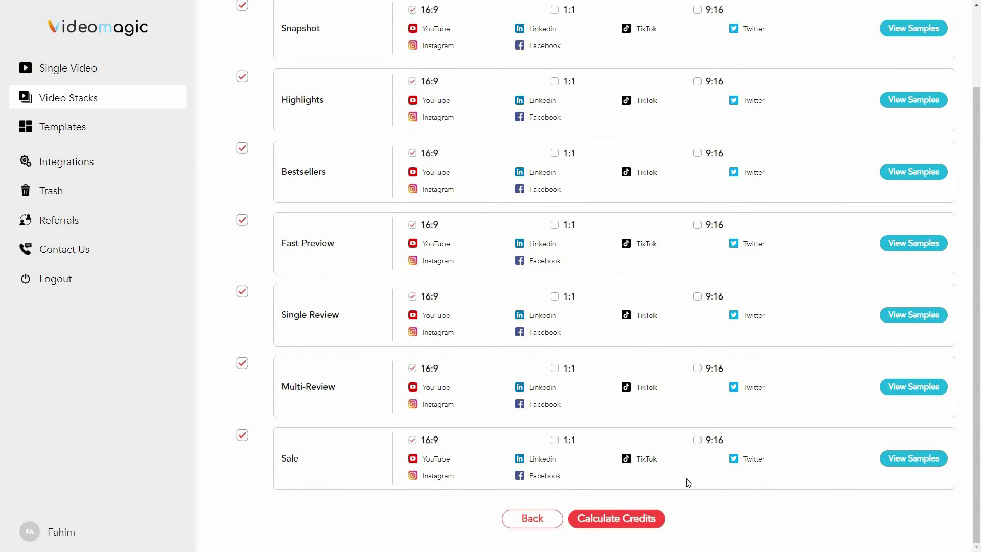
left_click(77, 128)
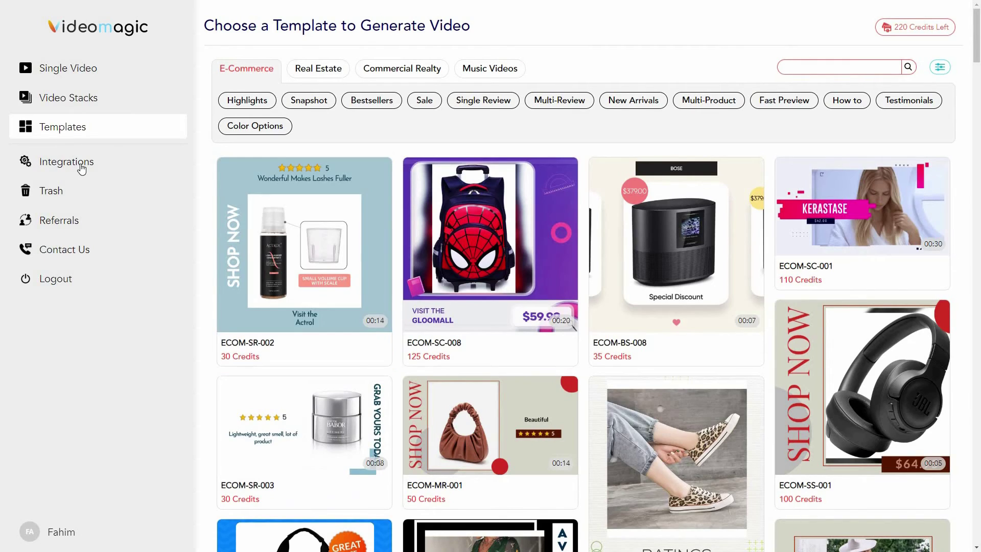
Step: Review the Videomagic Integrations page before returning to the AppSumo lifetime deal listing
left_click(82, 162)
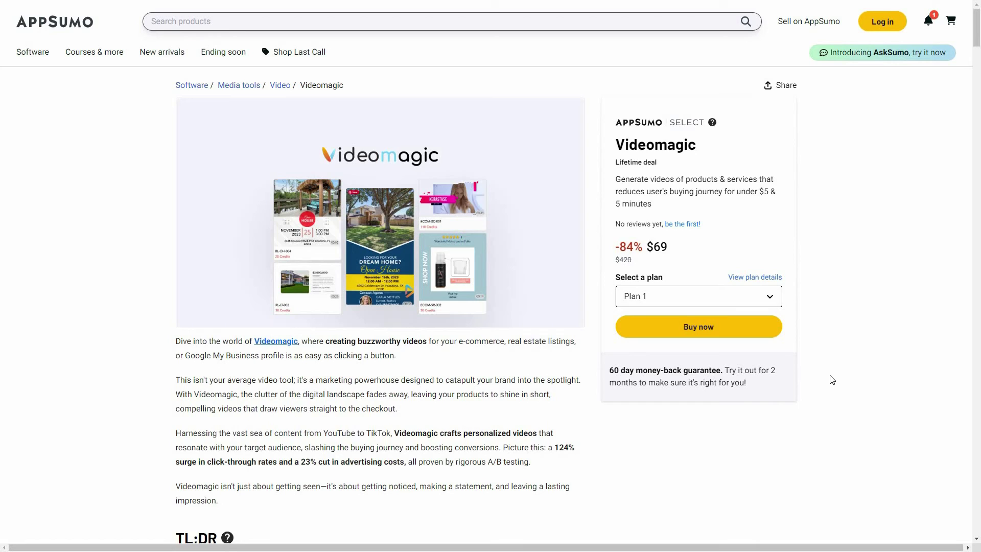
Step: Show AppSumo's Plans & features cards: Plan 1 $69, Plan 2 $139, Plan 3 $299
scroll(830, 385, "down", 3)
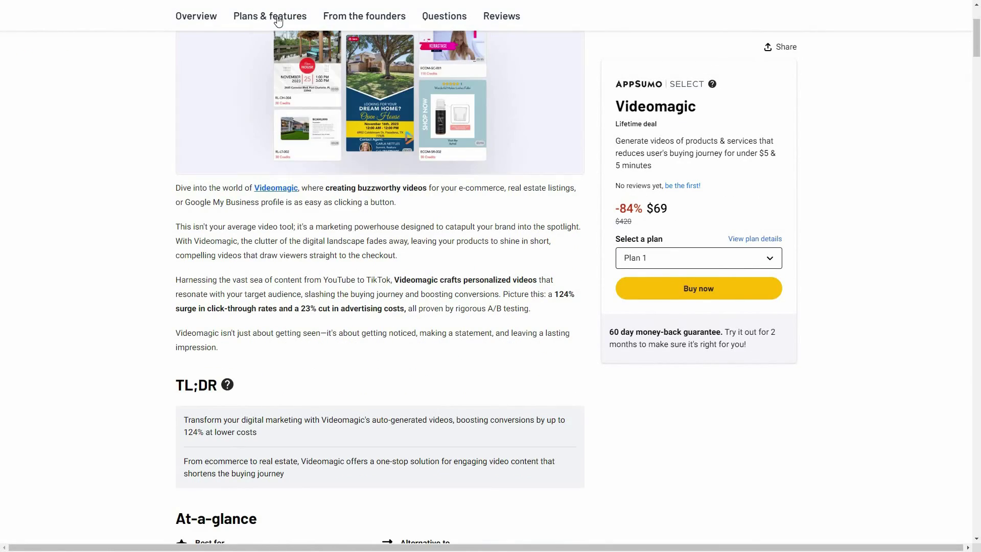
left_click(278, 21)
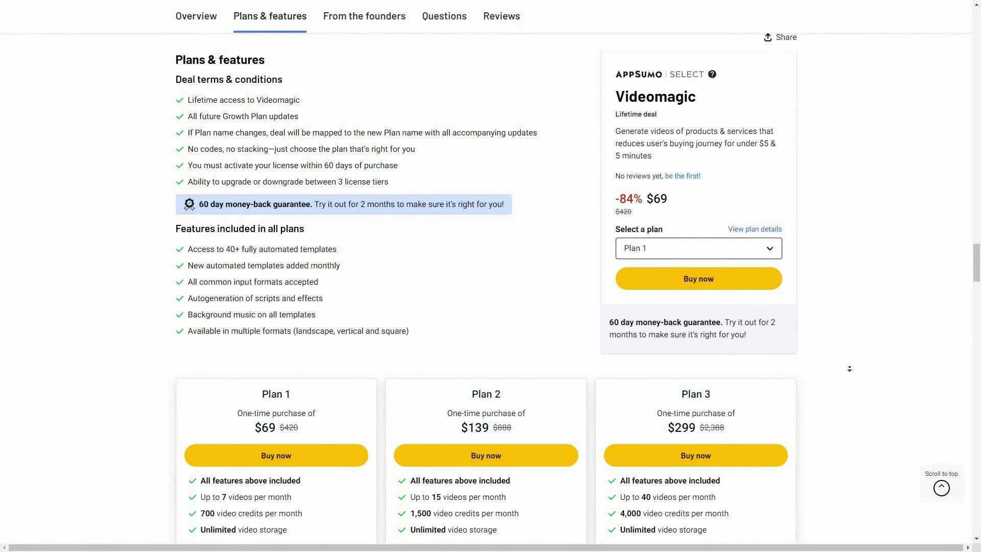
scroll(849, 368, "down", 2)
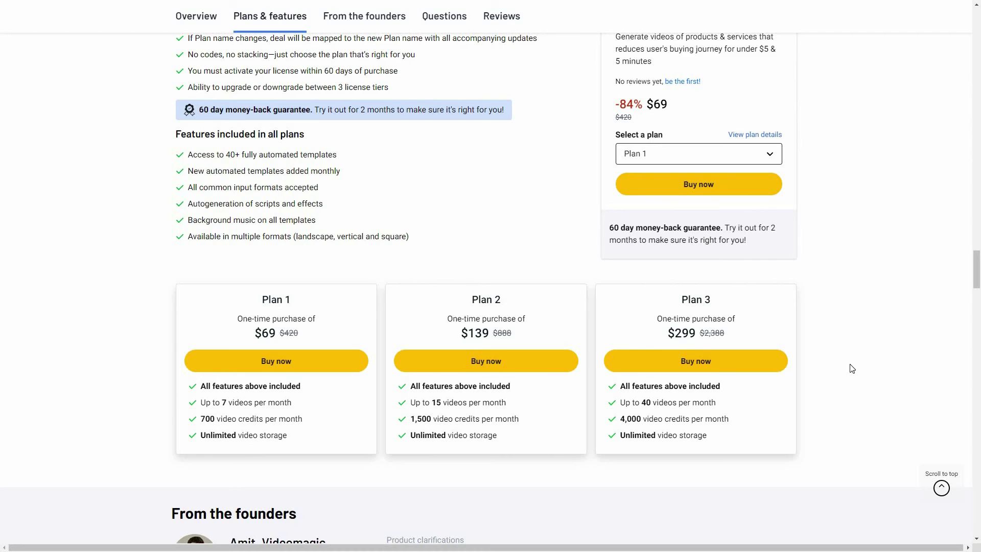